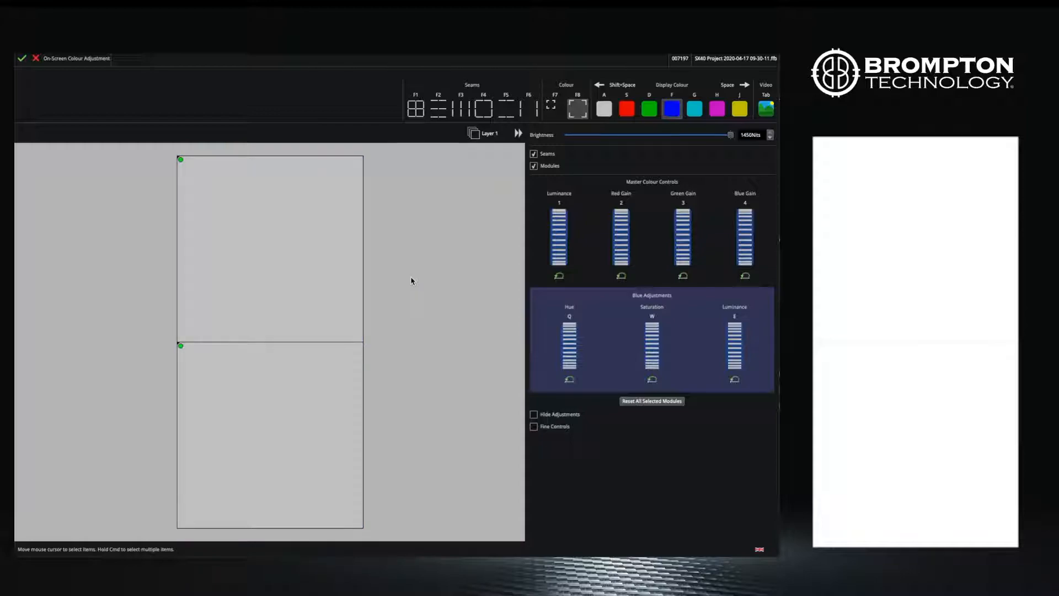
Cycle through the seam selection modes from all horizontal and vertical seams to horizontal panel-edge seams only
key("F1")
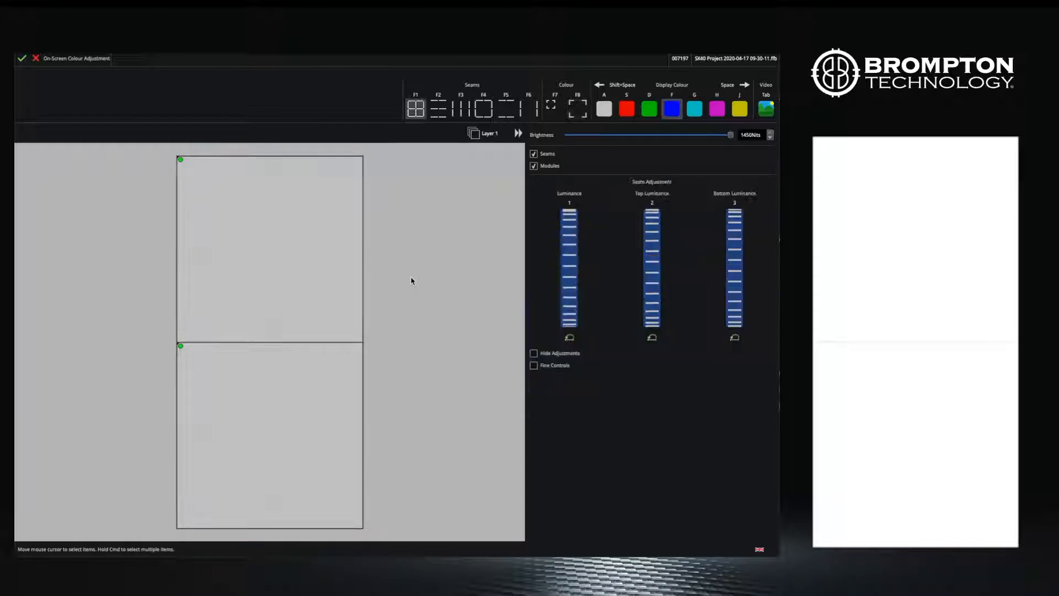
key("F2")
key("F3")
key("F4")
key("F5")
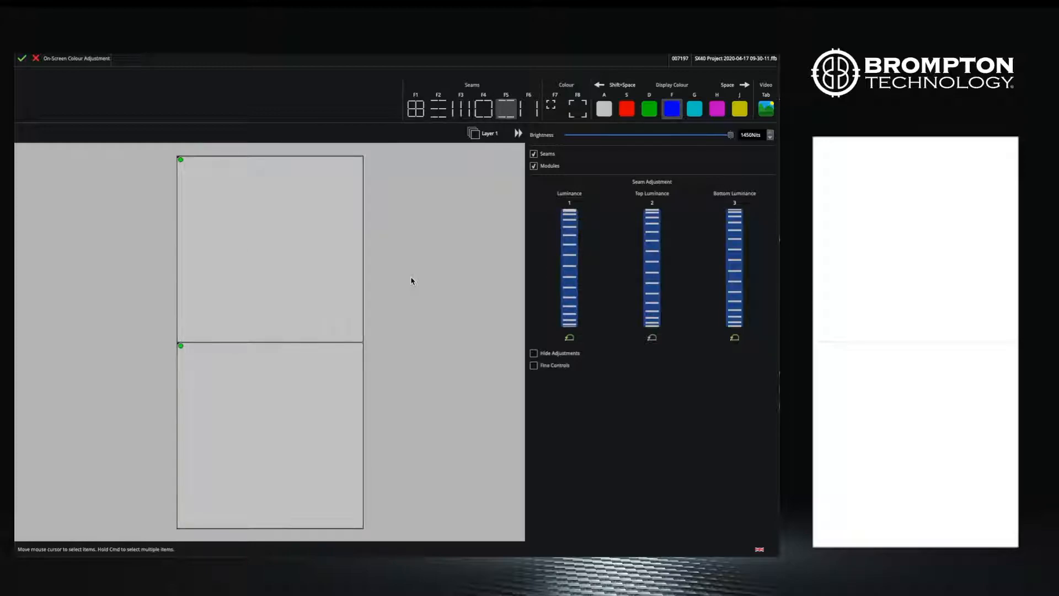
Step the display colour through white, red, green, blue and cyan, ending on magenta
key("a")
key("s")
key("d")
key("f")
key("g")
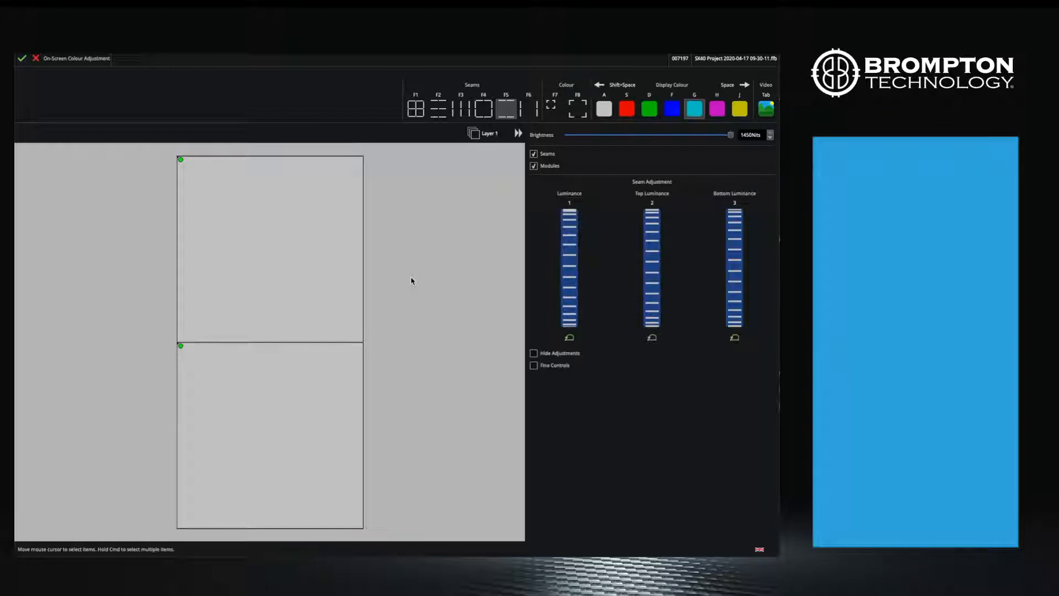
key("h")
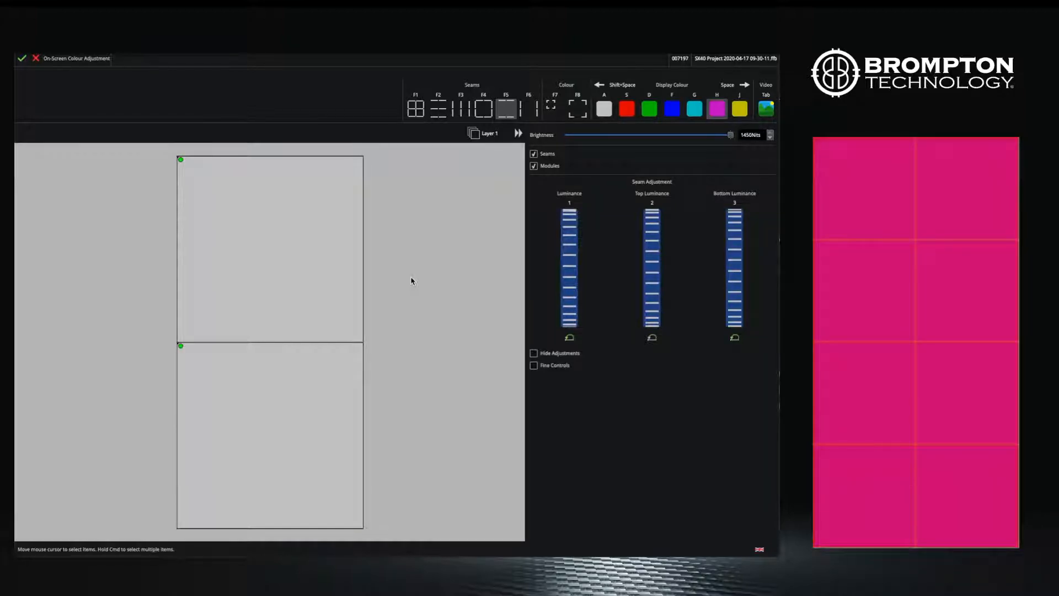
Activate the Luminance, Top Luminance and Bottom Luminance seam controls in turn, leaving each without an adjustment
key("1")
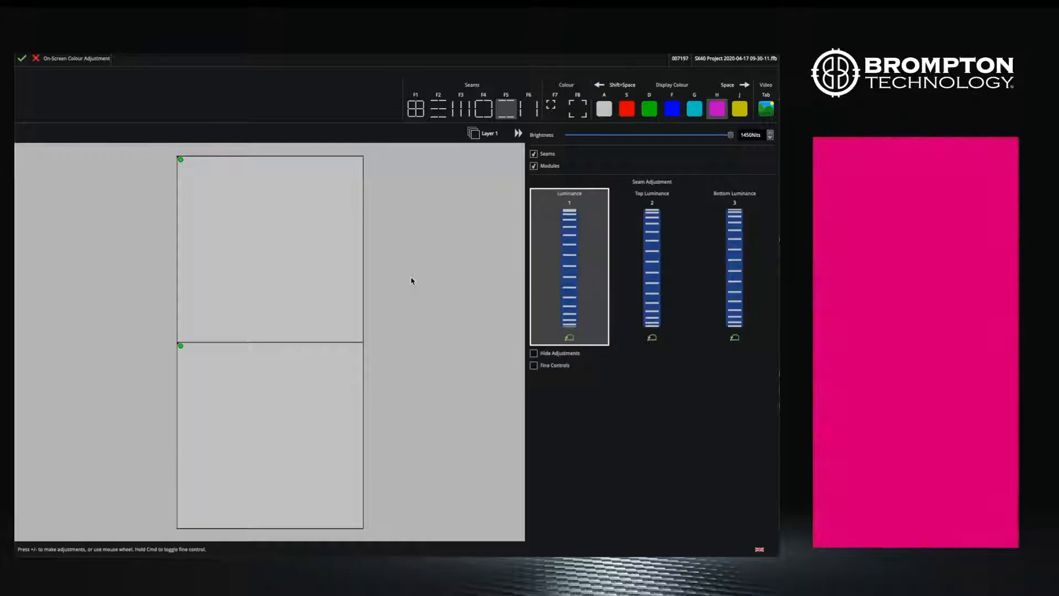
key("2")
key("Escape")
key("3")
key("Escape")
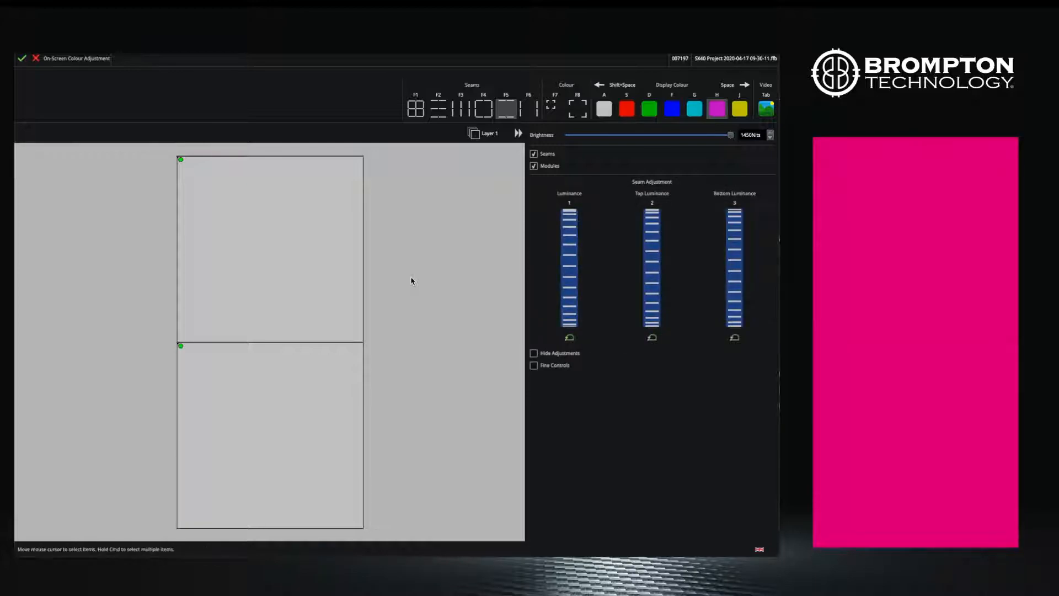
Adjust the overall seam Luminance with the magenta display colour shown, and release the control
key("1")
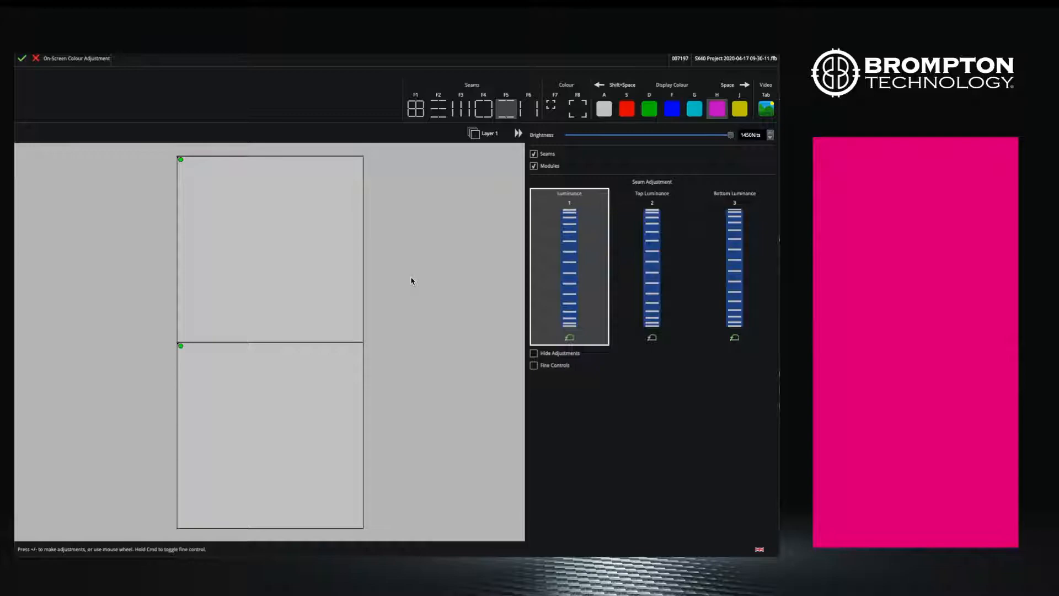
scroll(410, 281, "up", 5)
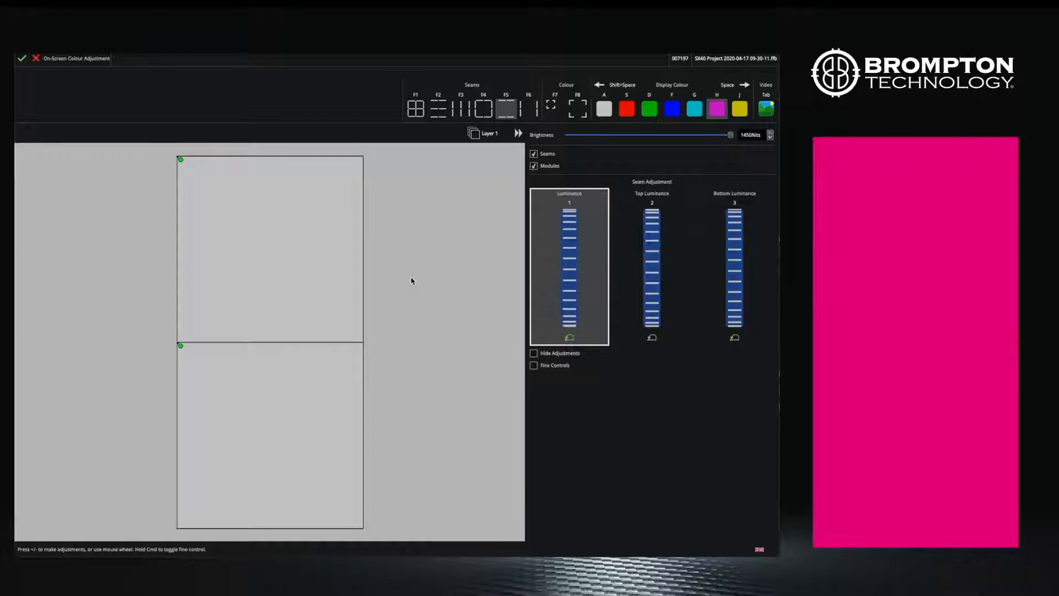
scroll(411, 281, "up", 2)
key("Escape")
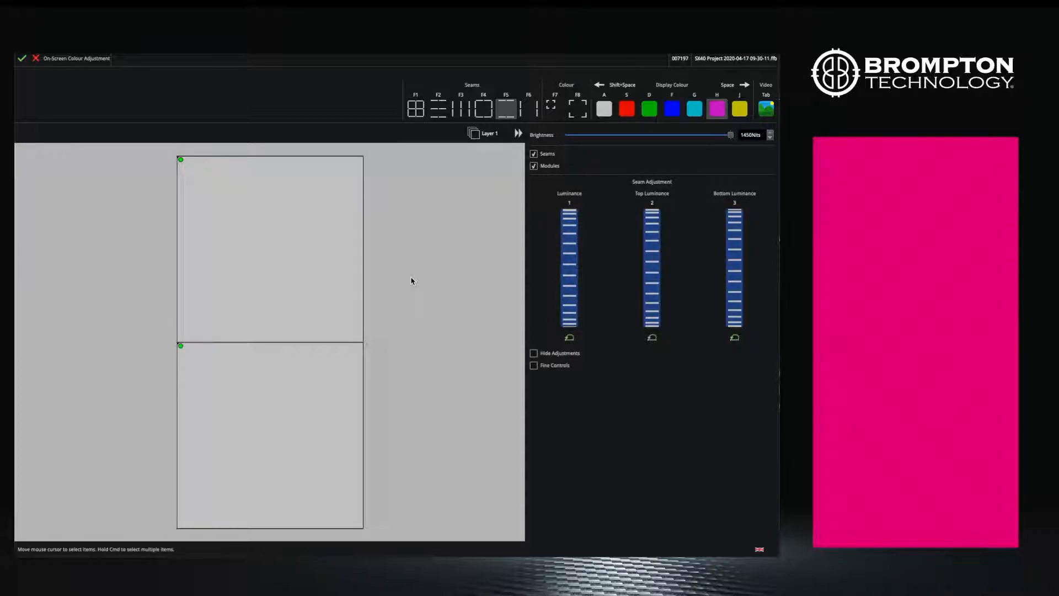
Adjust the Top Luminance of the horizontal panel-edge seams
key("2")
scroll(410, 281, "up", 6)
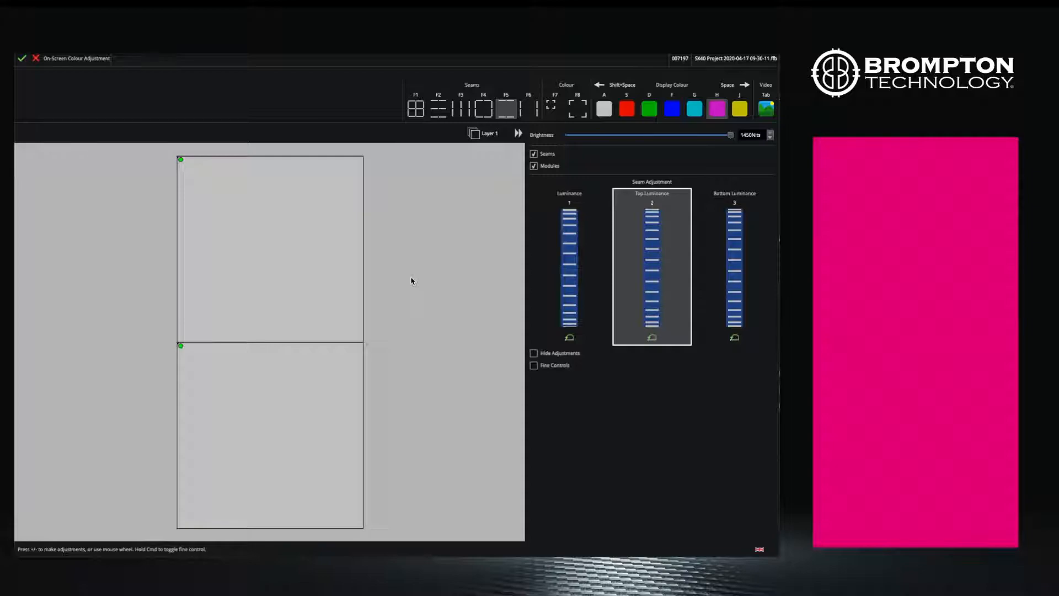
scroll(411, 281, "up", 6)
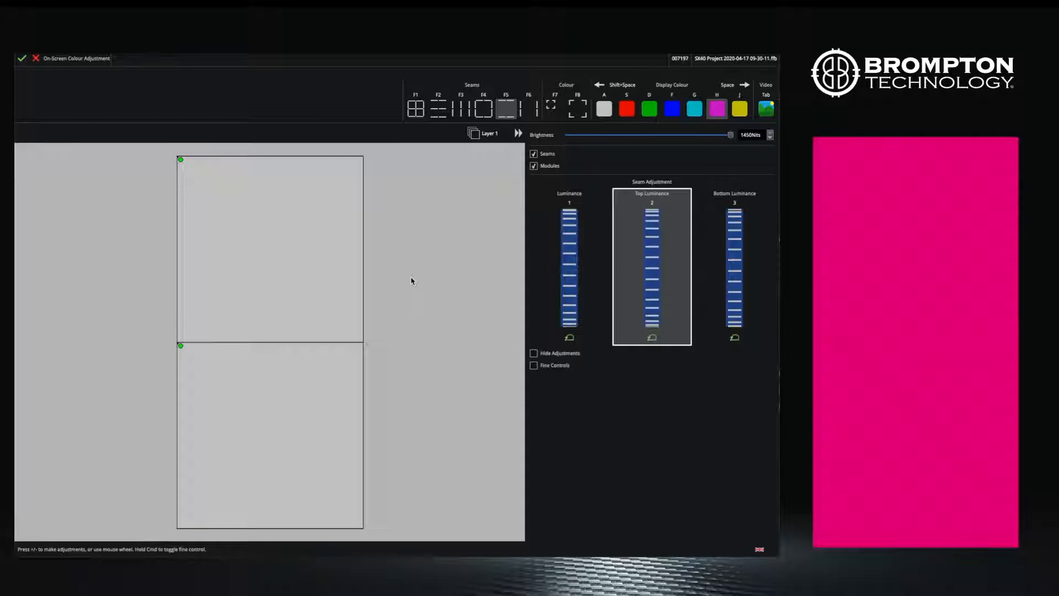
scroll(411, 282, "up", 3)
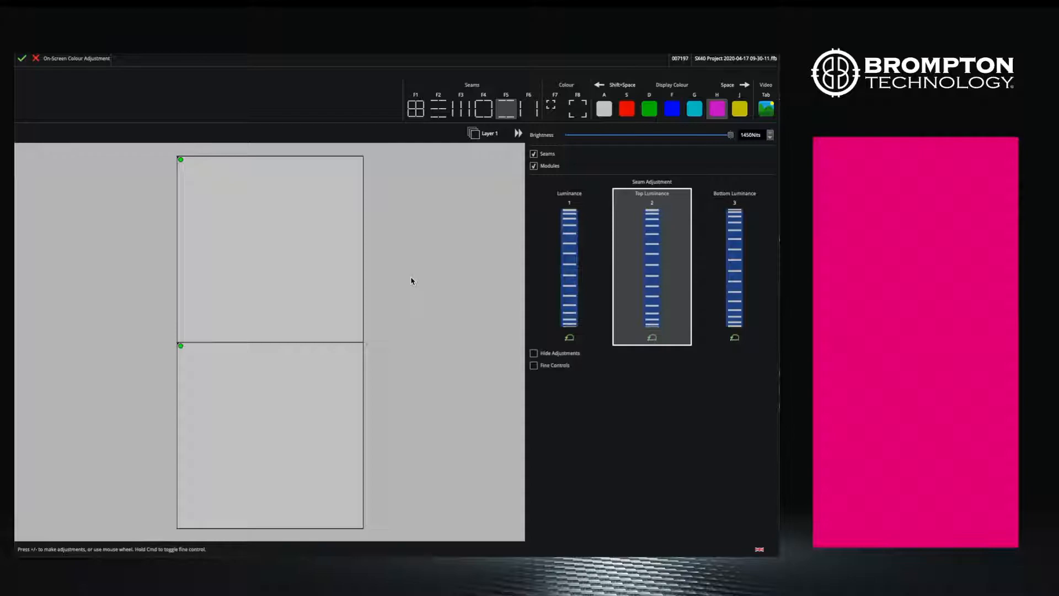
Adjust the Bottom Luminance of the horizontal panel-edge seams and release the control
key("3")
scroll(410, 281, "up", 4)
scroll(411, 281, "up", 5)
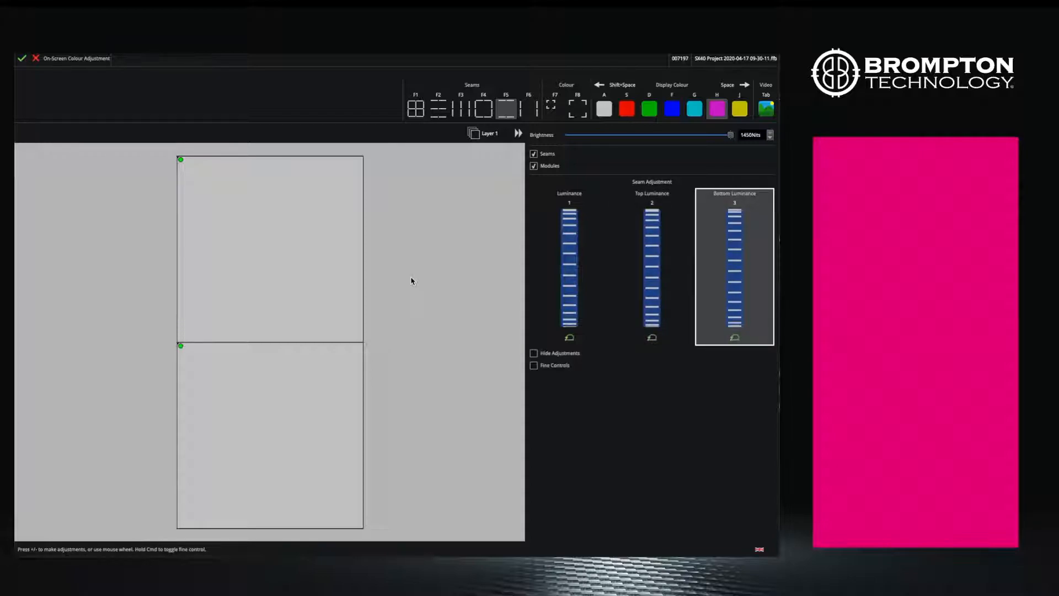
scroll(411, 281, "up", 5)
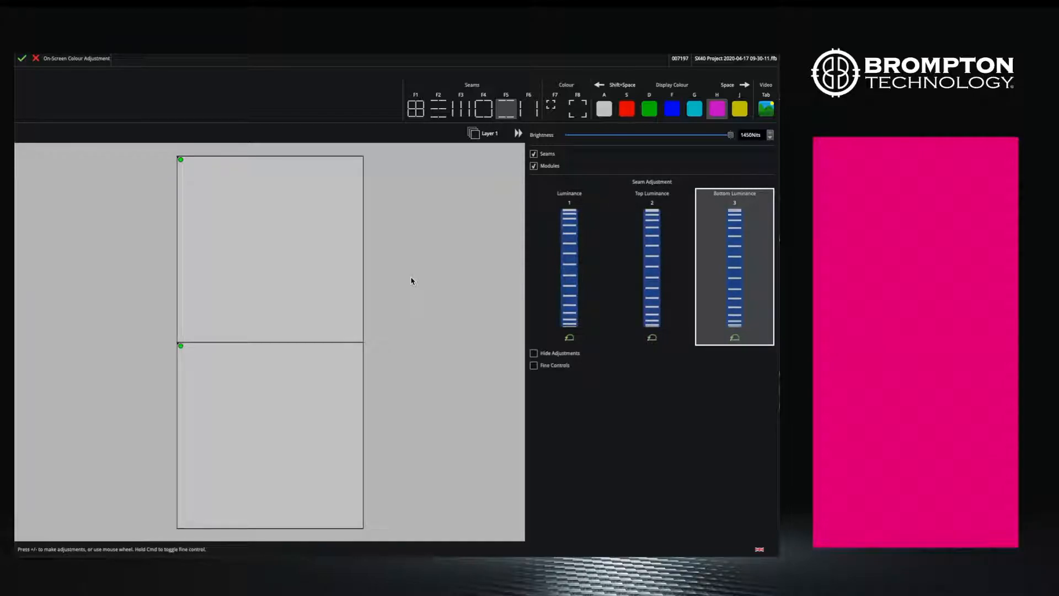
key("Escape")
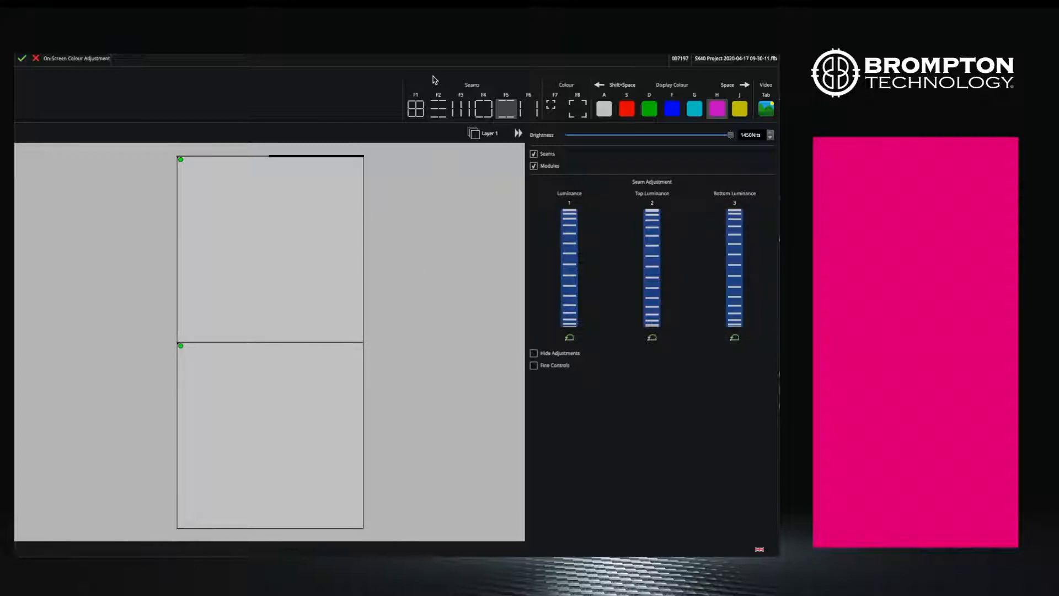
Target all horizontal and vertical seams, display red, and lower the seam Luminance until the seams blend into the modules
left_click(416, 110)
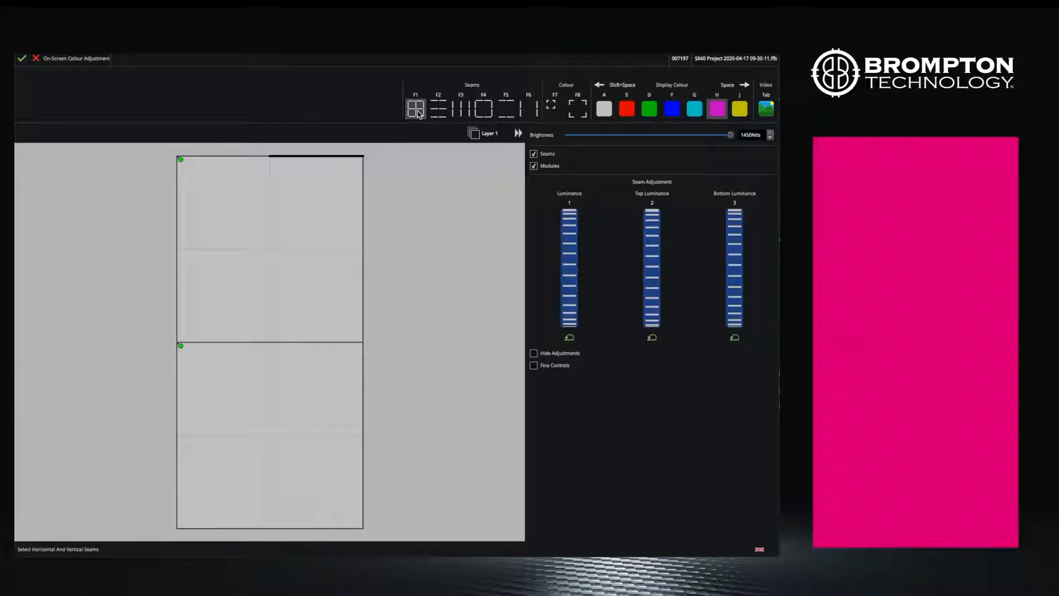
key("s")
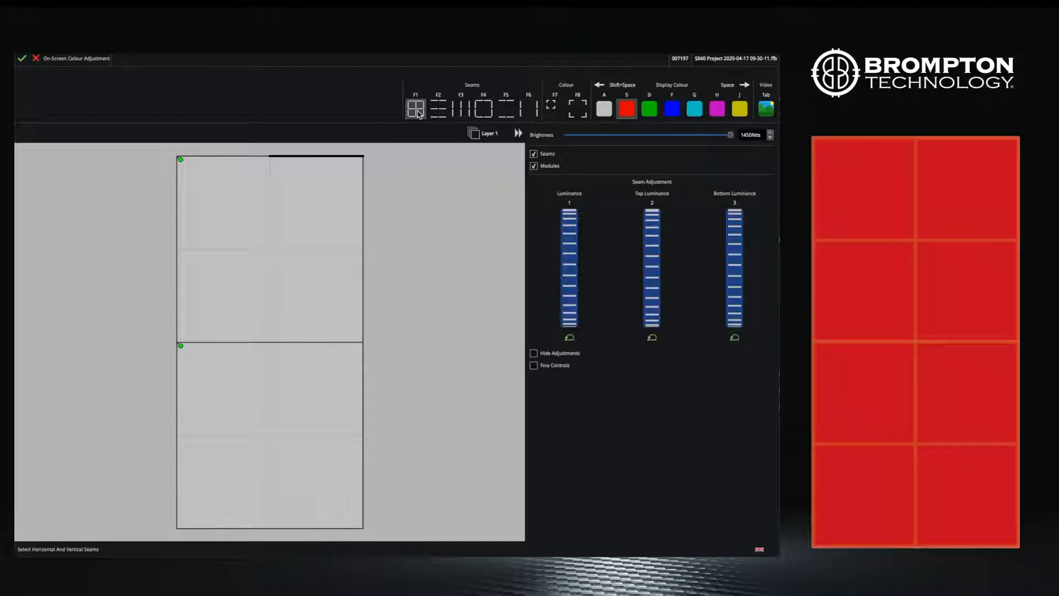
key("1")
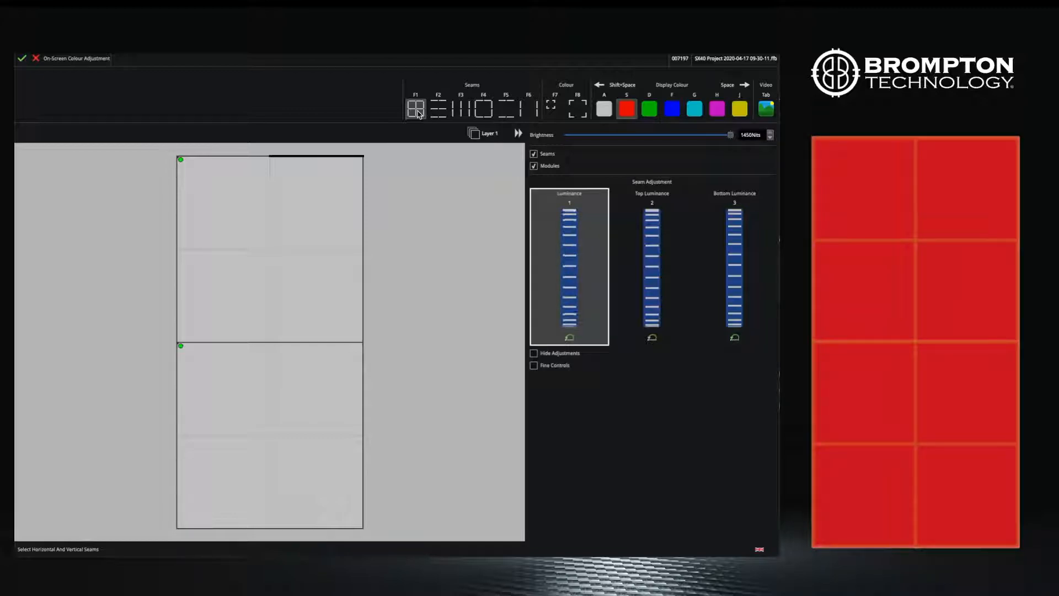
key("Down")
key("Down")
key("Down")
key("Down")
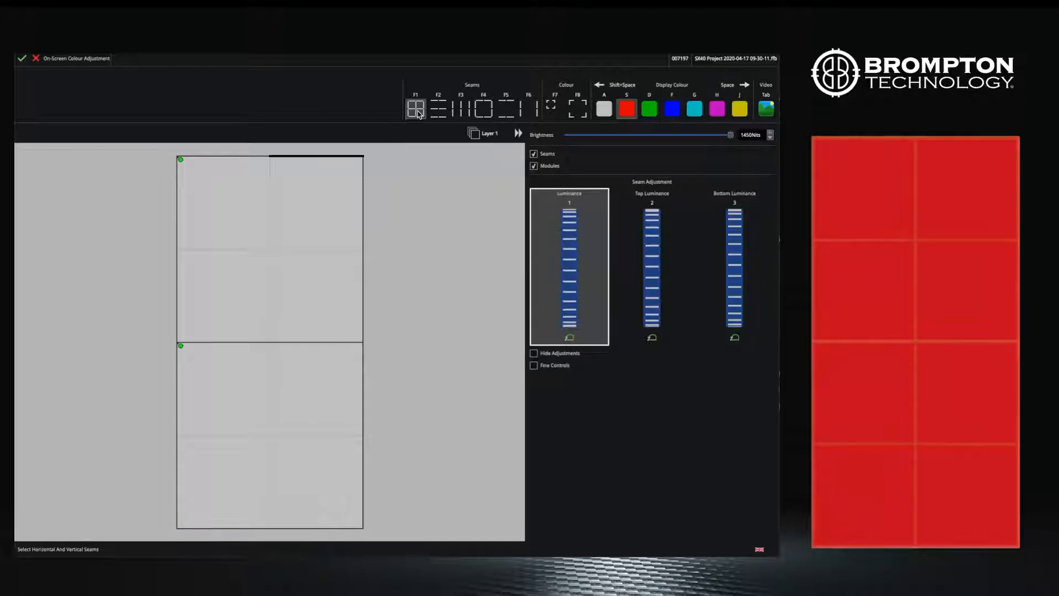
key("Down")
key("Down")
key("Down")
key("Down")
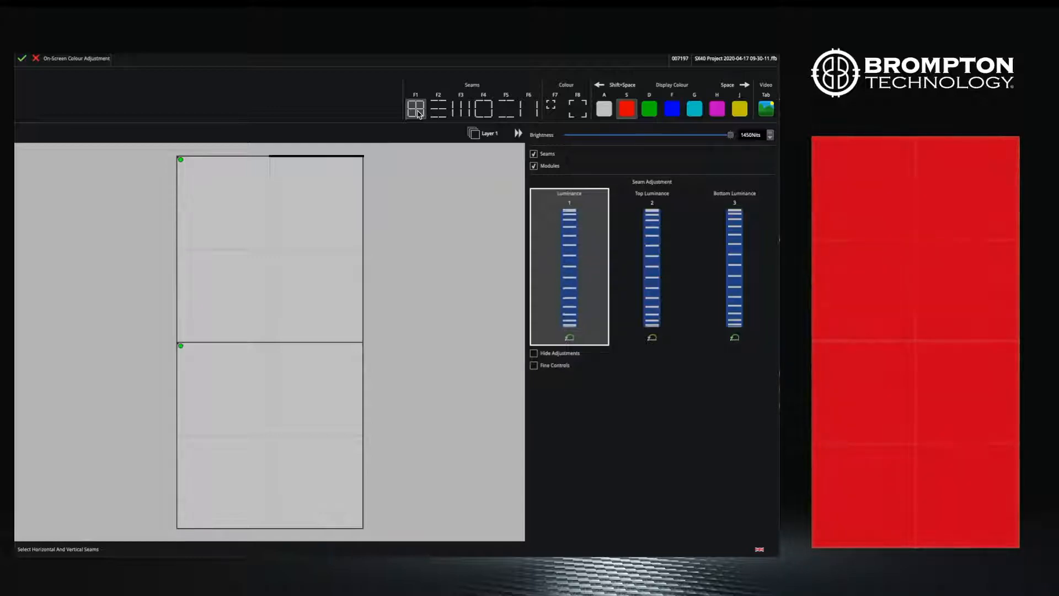
key("Down")
key("Down")
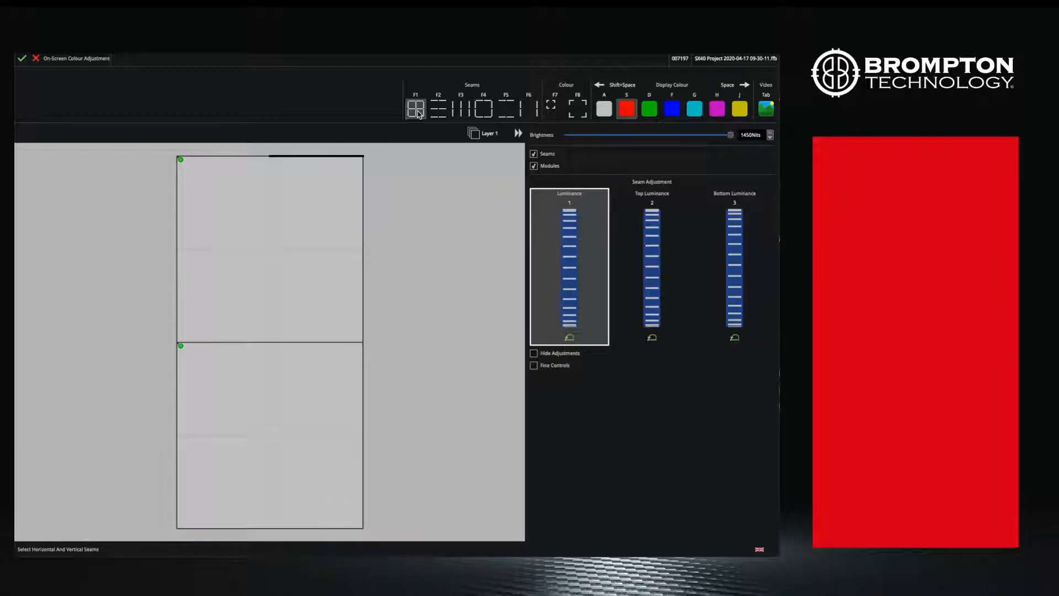
Change the display colour to blue and lower the seam Luminance in repeated small increments to fade the bright seams
key("f")
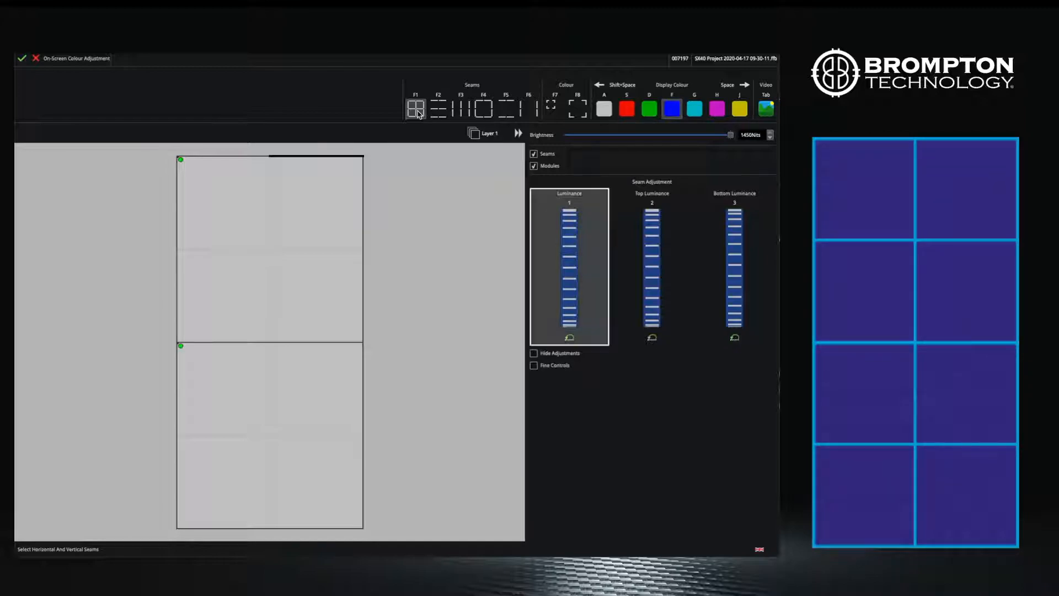
key("Down")
key("Down")
key("Down")
key("Down")
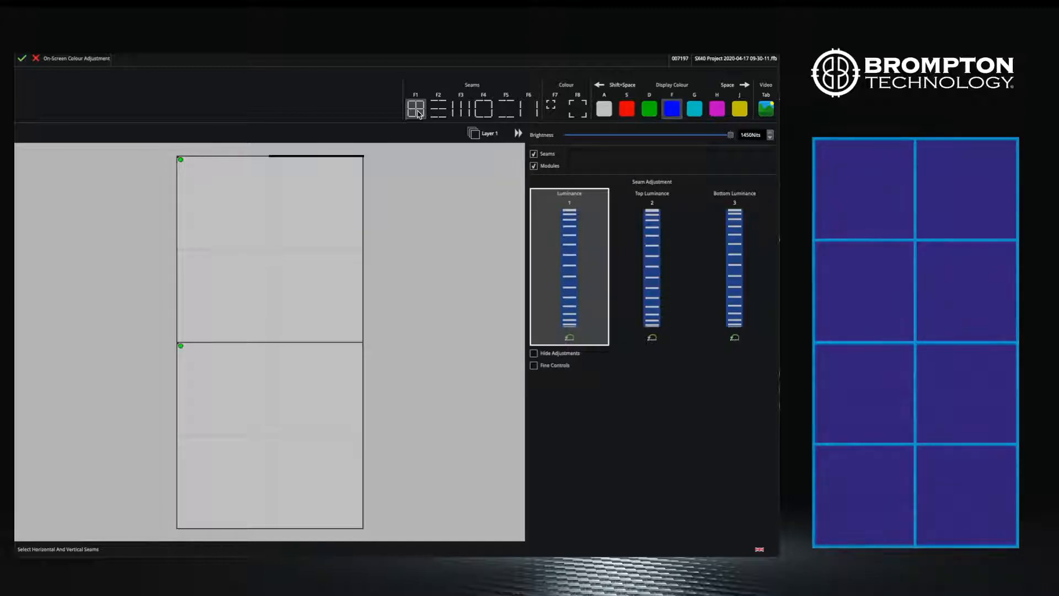
key("Down")
key("Down")
key("Down")
key("Down")
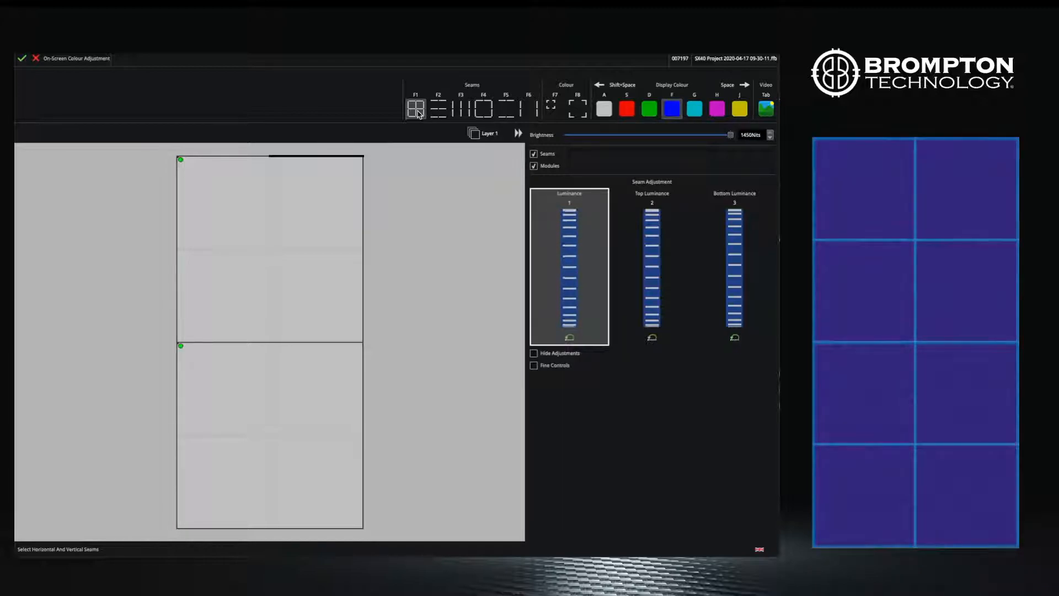
key("Down")
key("Down")
key("Down")
key("Down")
key("Down")
key("Down")
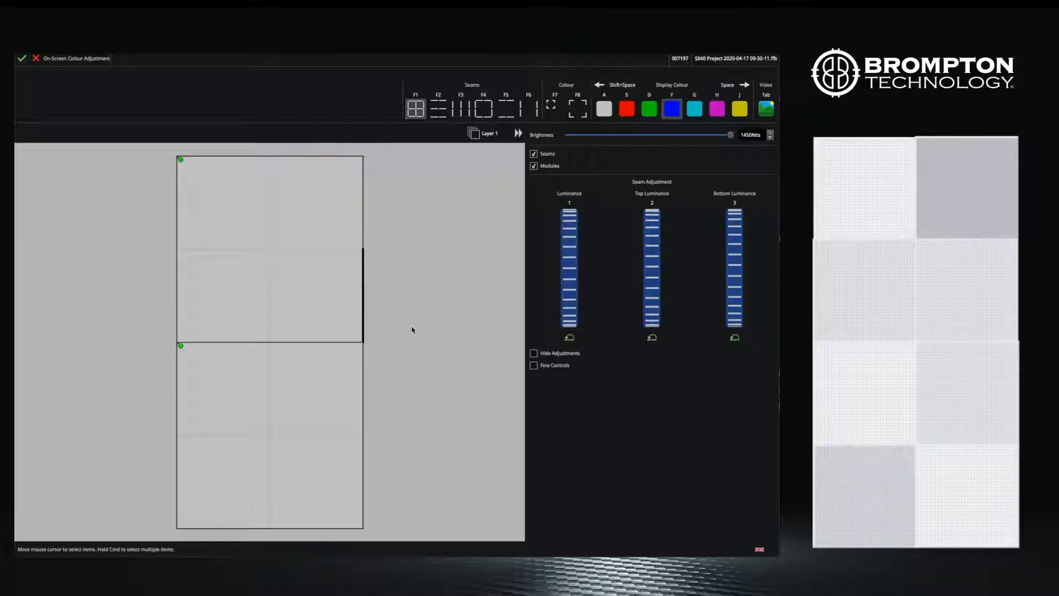
Select the horizontal and vertical seams across the upper three module rows and raise their Luminance
left_click_drag(417, 413, 106, 205)
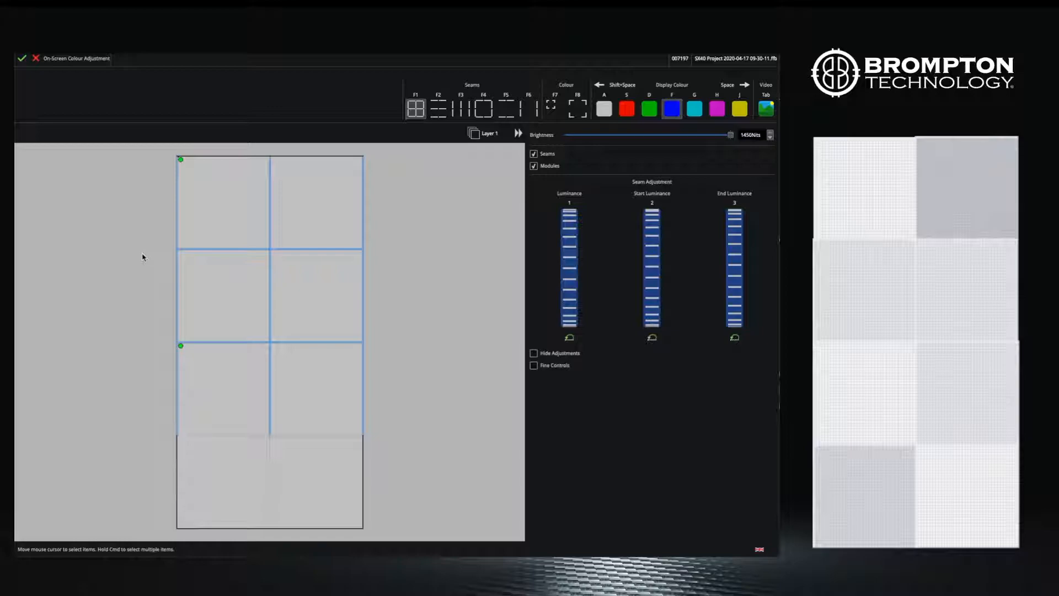
key("1")
key("plus")
key("plus")
key("plus")
key("plus")
scroll(142, 257, "up", 4)
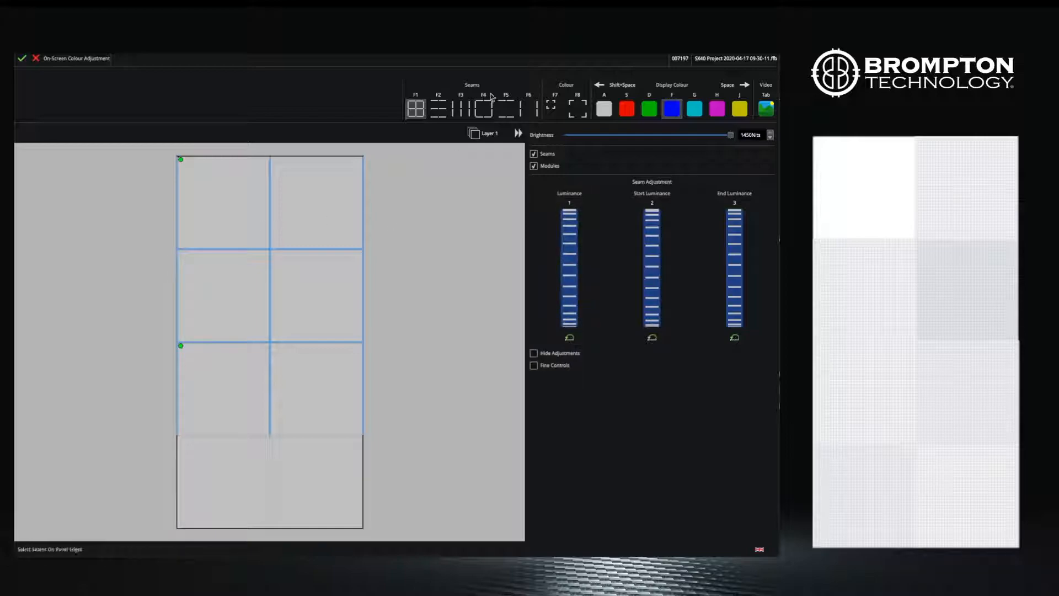
Alternate between module and panel colour selection, ending on panels, and set the display colour to white
left_click(553, 107)
left_click(577, 109)
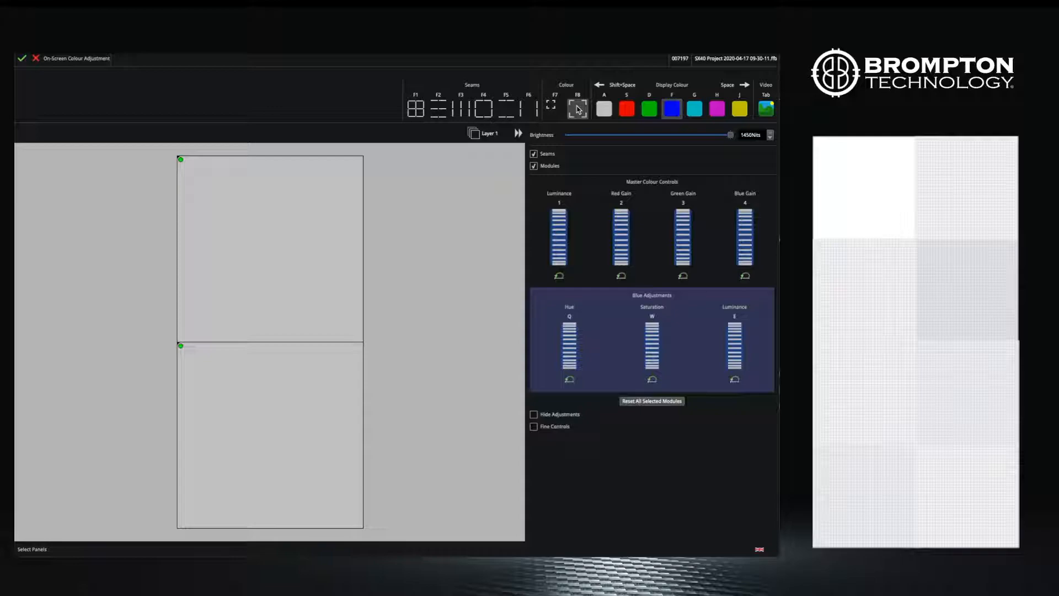
left_click(555, 107)
left_click(579, 109)
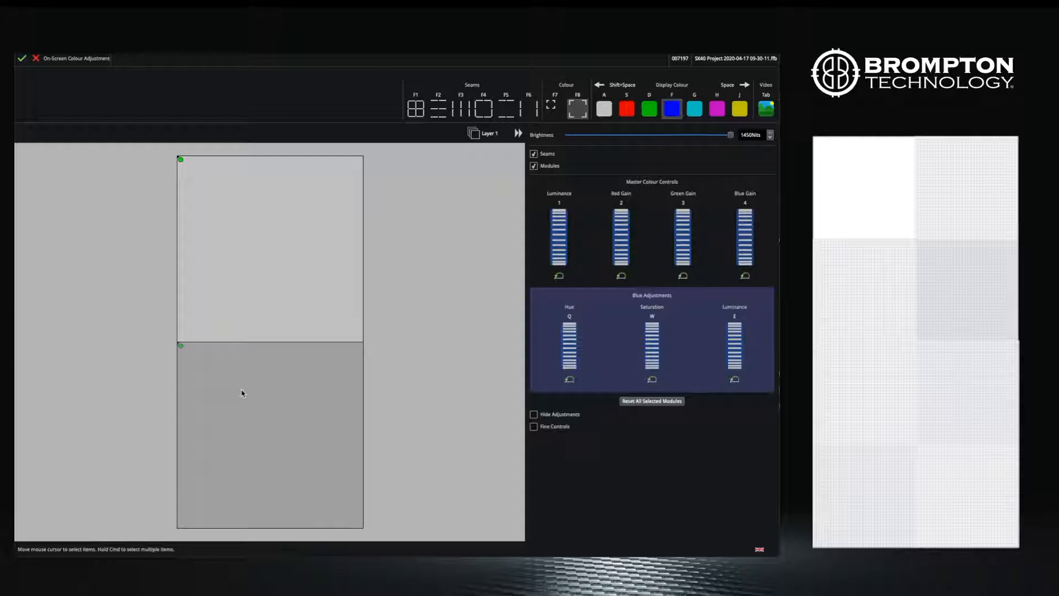
key("a")
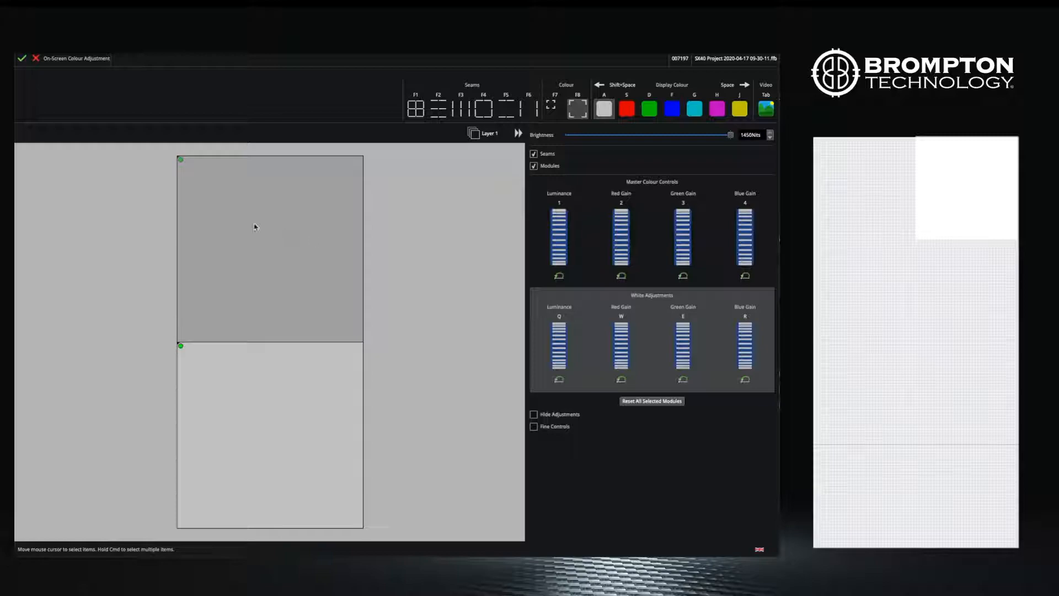
In module selection, copy the top-right module's OSCA colour settings and paste them onto the module directly below it
left_click(554, 109)
right_click(322, 198)
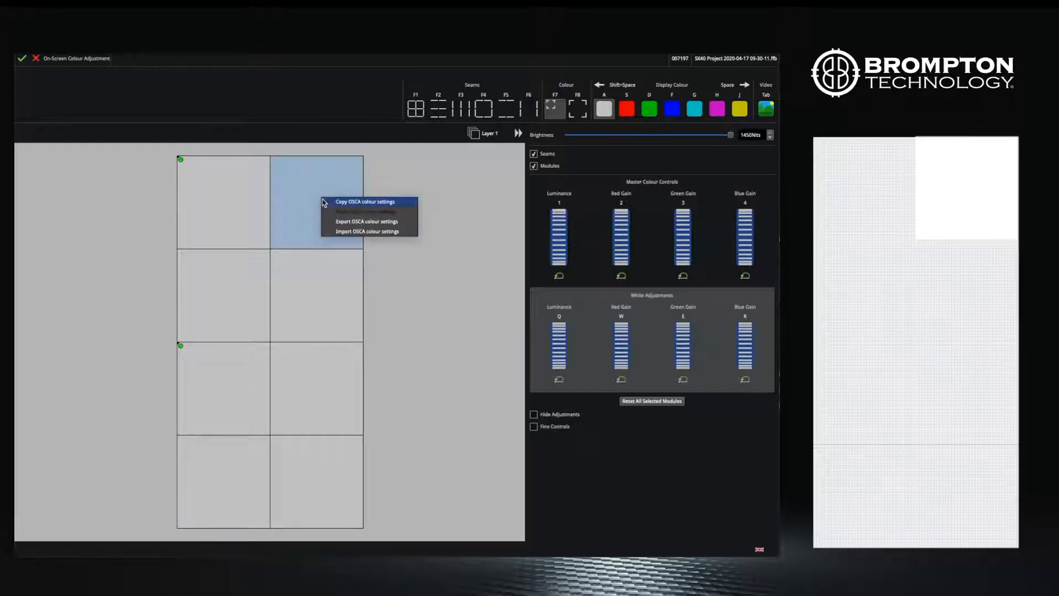
left_click(346, 203)
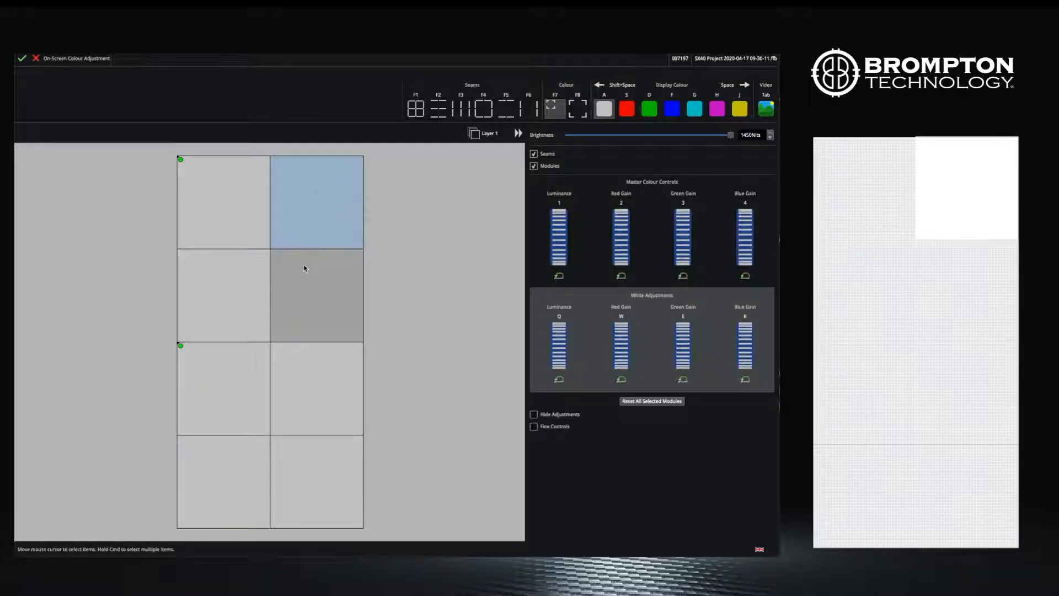
left_click(298, 303)
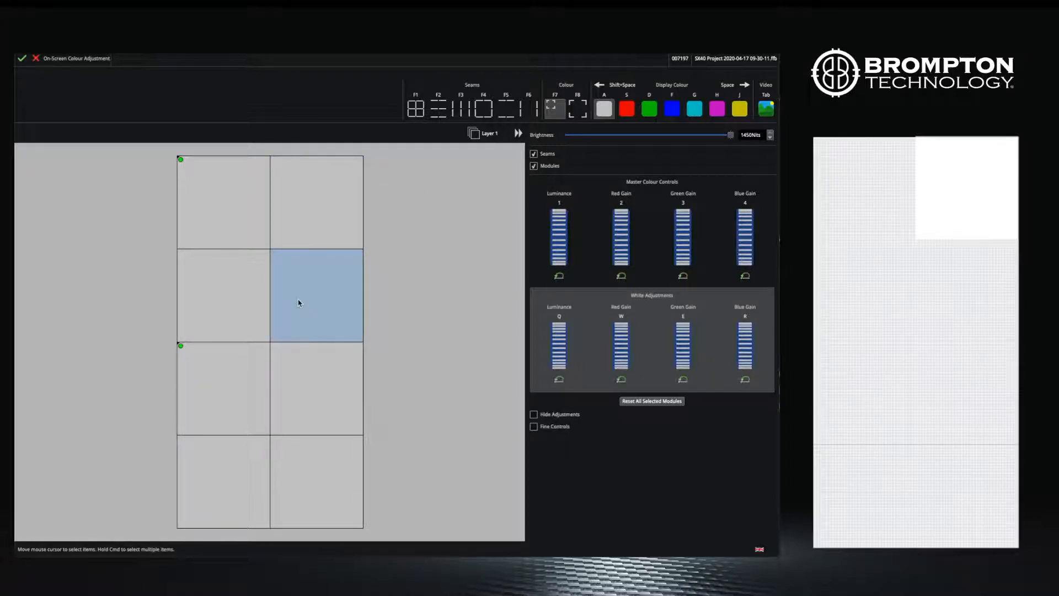
right_click(298, 303)
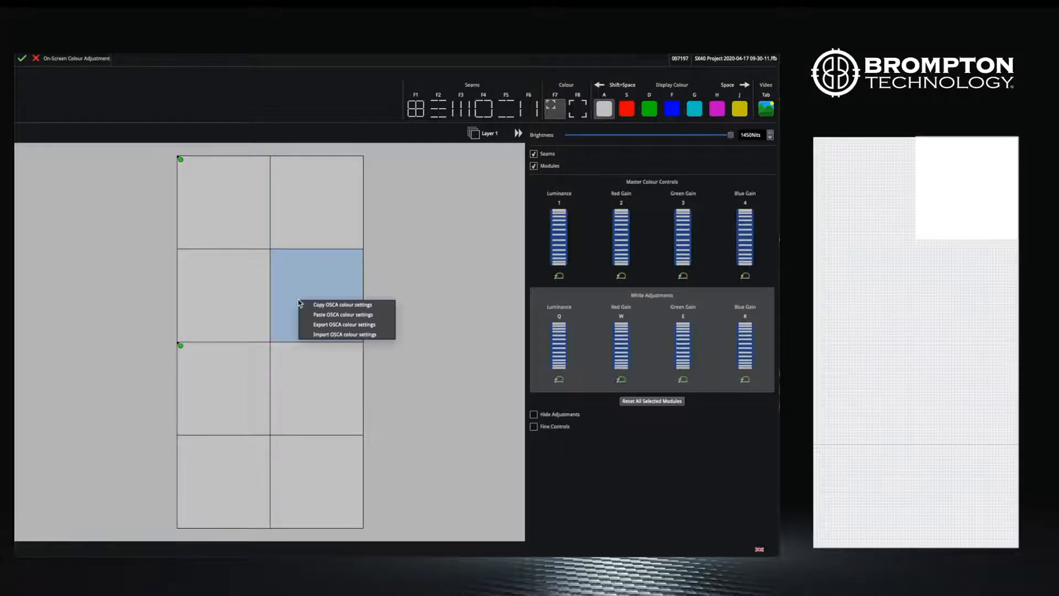
left_click(333, 314)
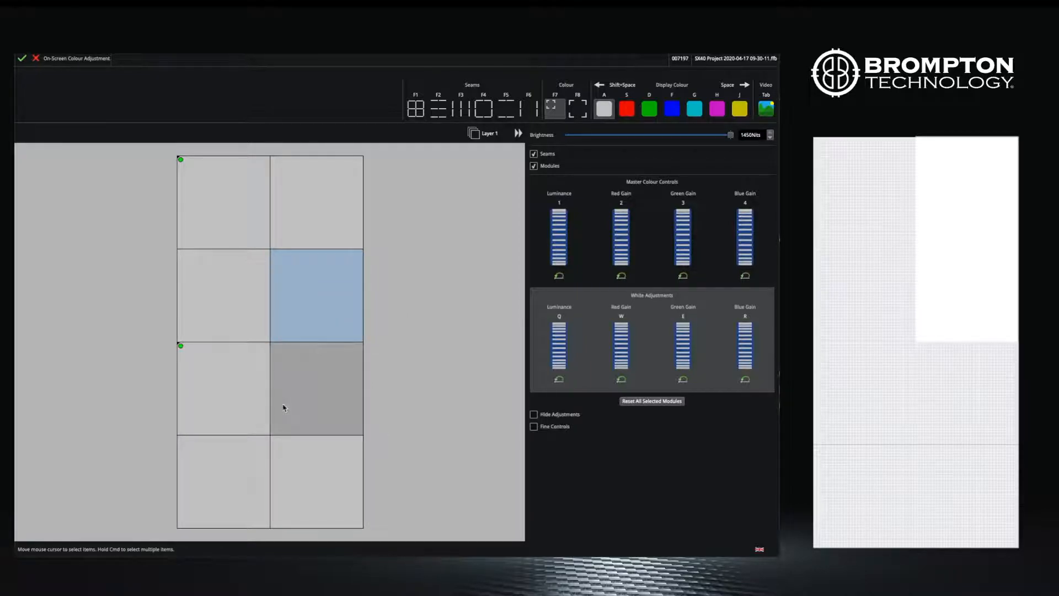
left_click_drag(379, 529, 161, 355)
right_click(231, 379)
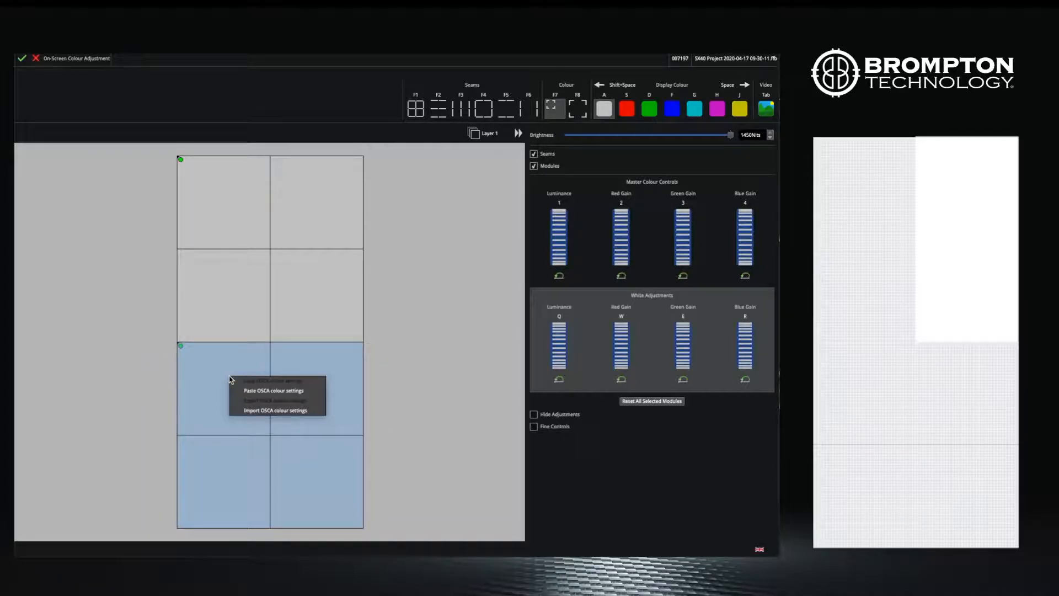
left_click(138, 378)
left_click(95, 362)
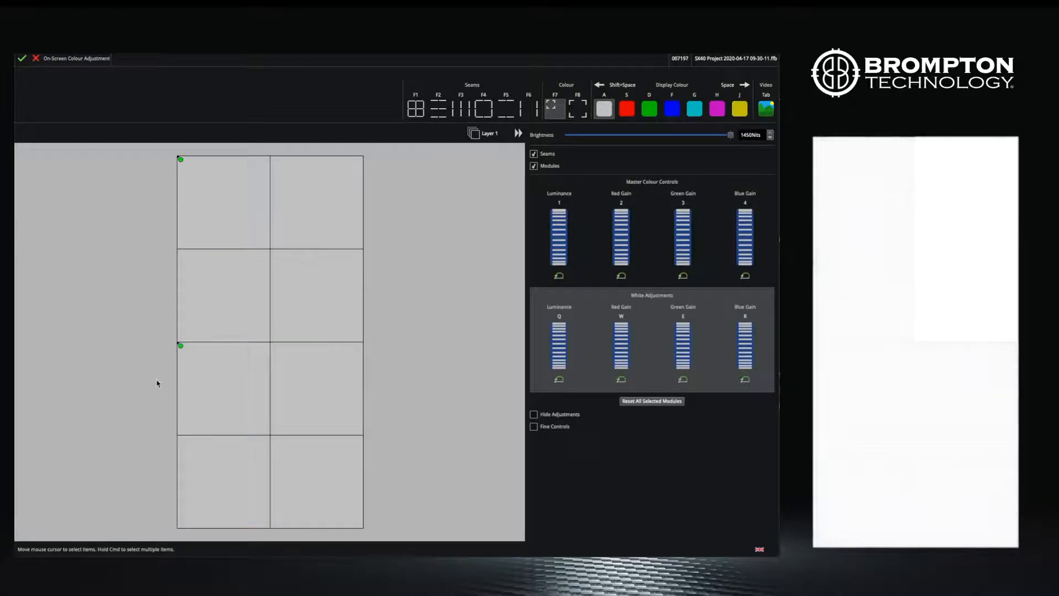
Export the OSCA colour settings of the third-row left module to a file named osca in Documents
right_click(215, 370)
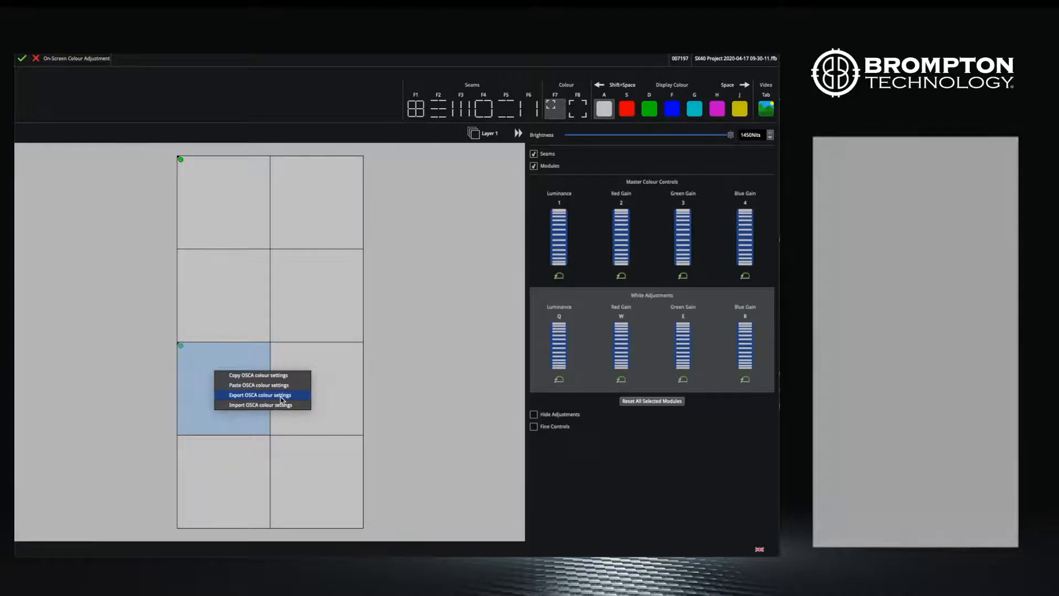
left_click(281, 395)
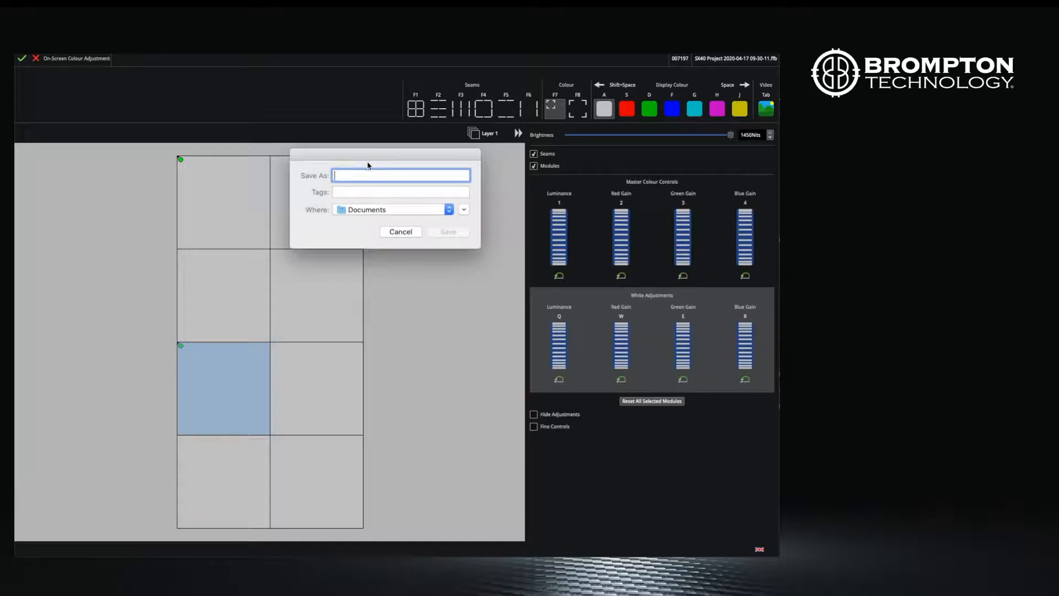
type("osca")
left_click(447, 233)
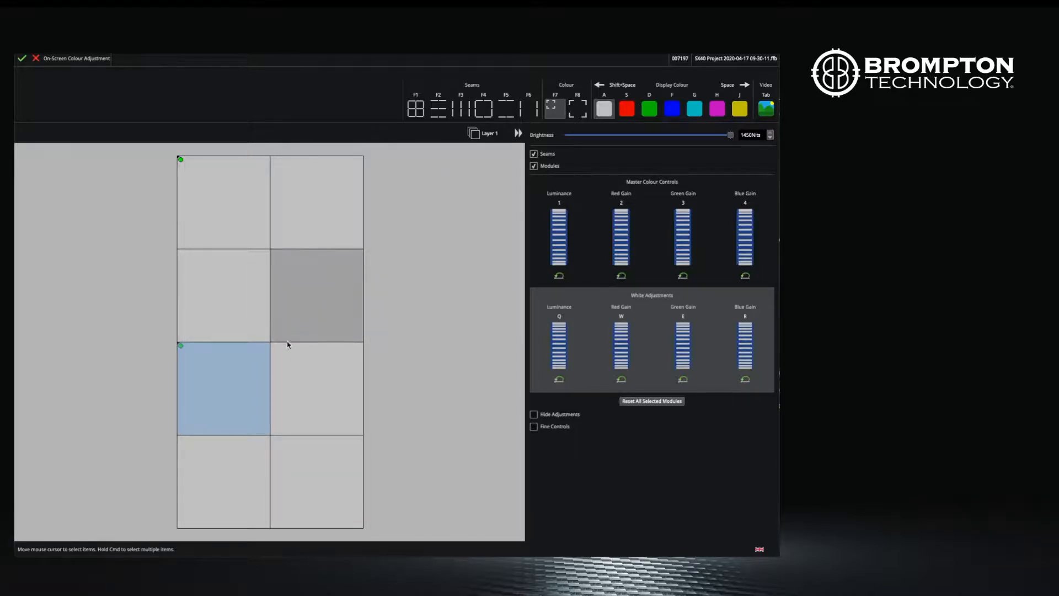
Open the OSCA colour settings import for the third-row right module and cancel without choosing a file
right_click(287, 379)
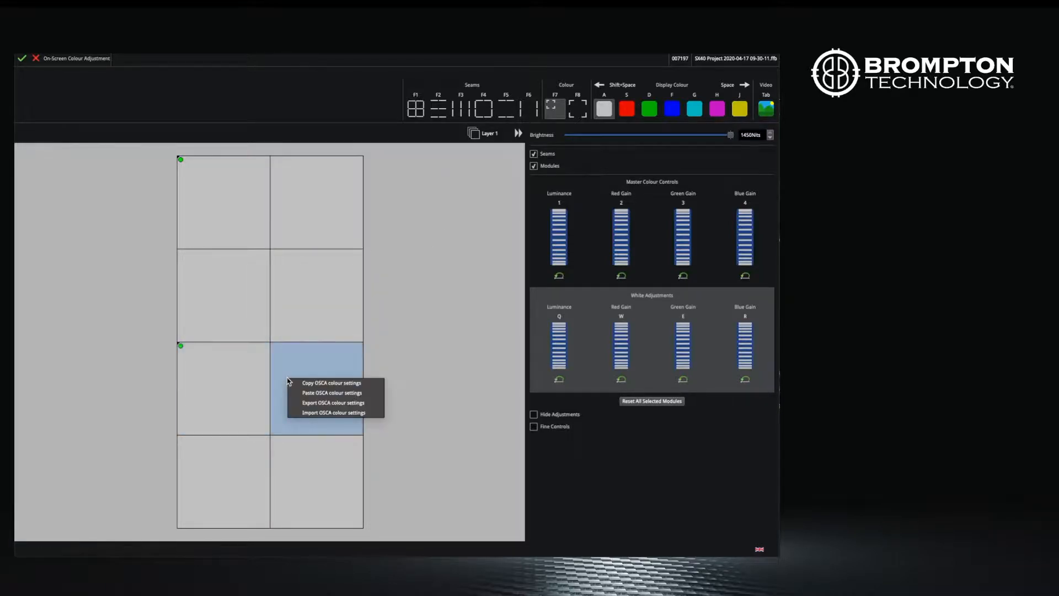
left_click(316, 415)
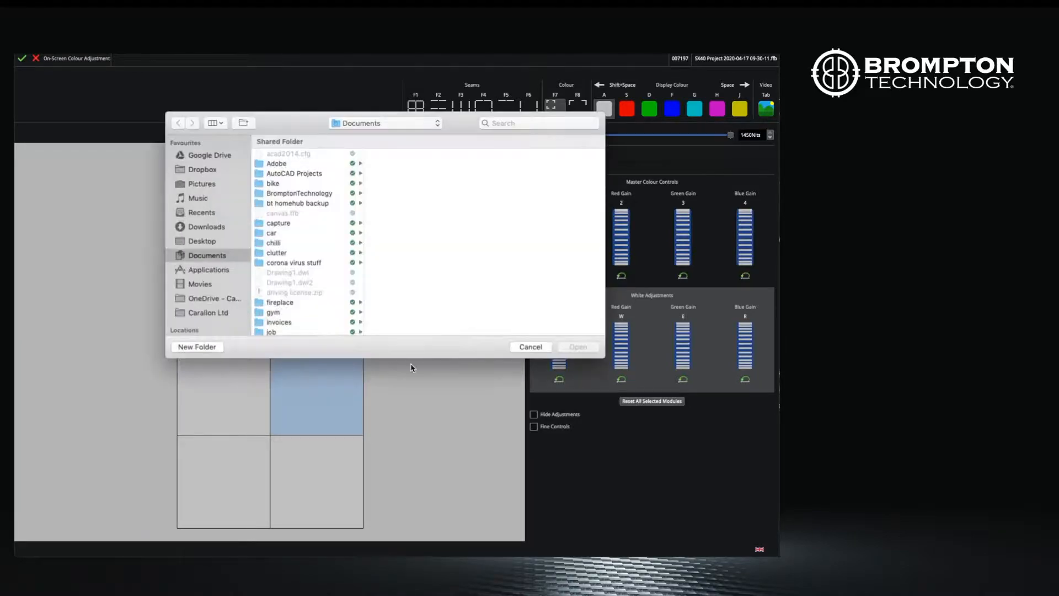
left_click(532, 346)
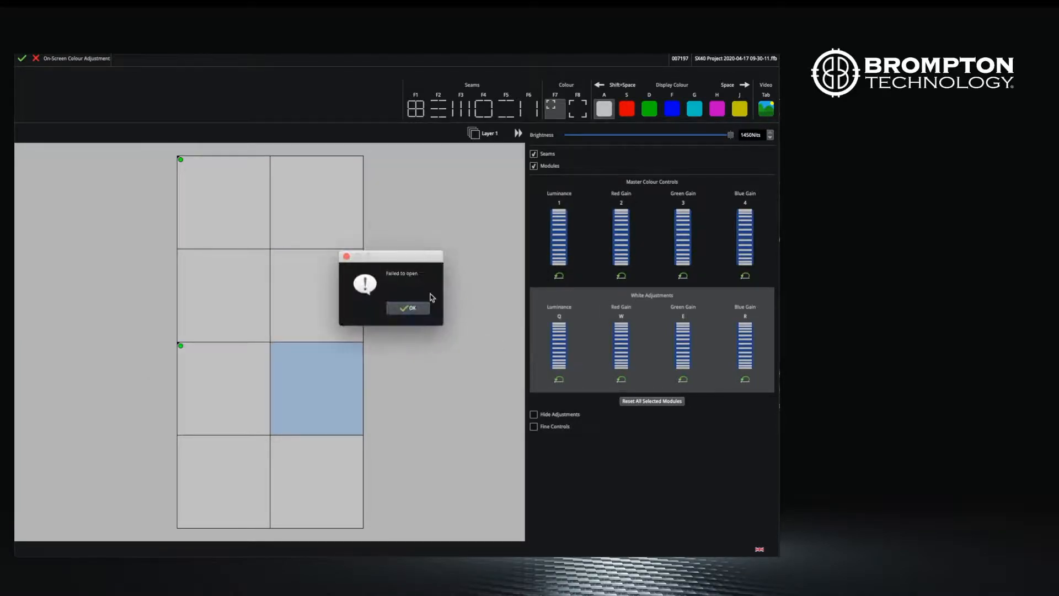
left_click(407, 308)
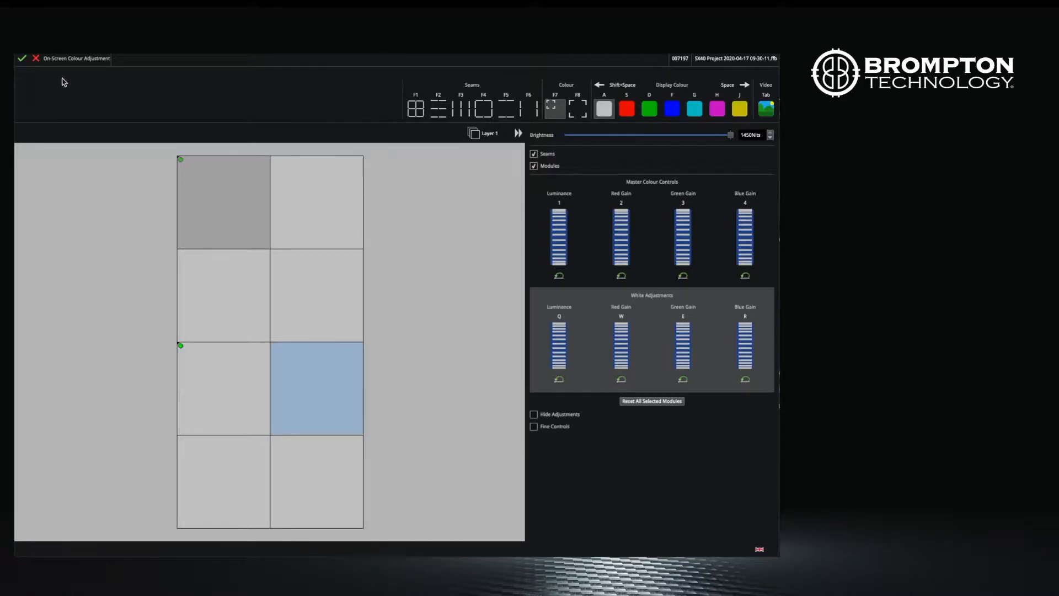
Commit the On-Screen Colour Adjustment changes and return to the main project view
left_click(23, 58)
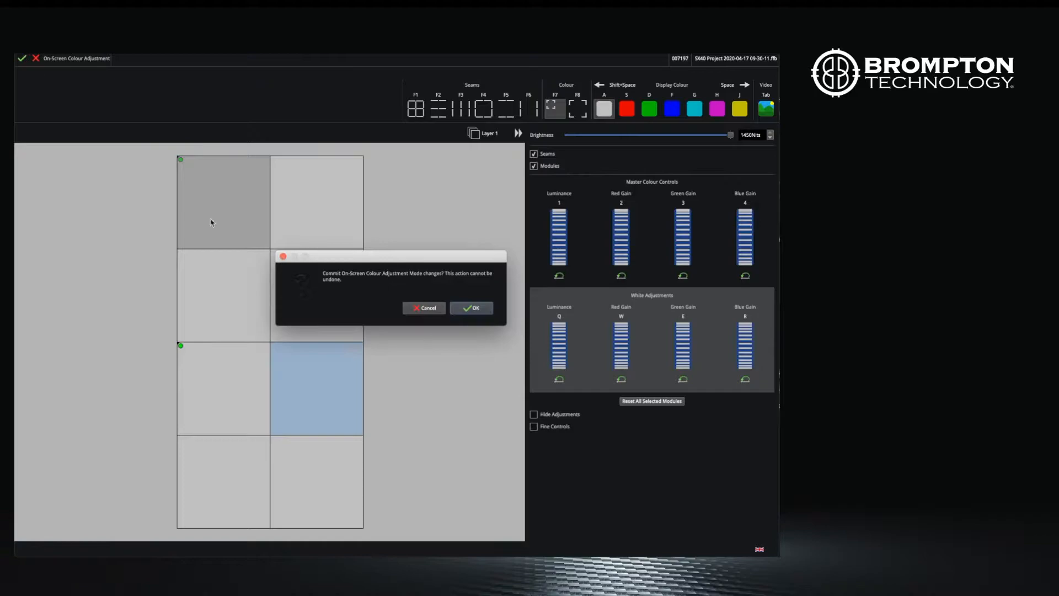
left_click(467, 310)
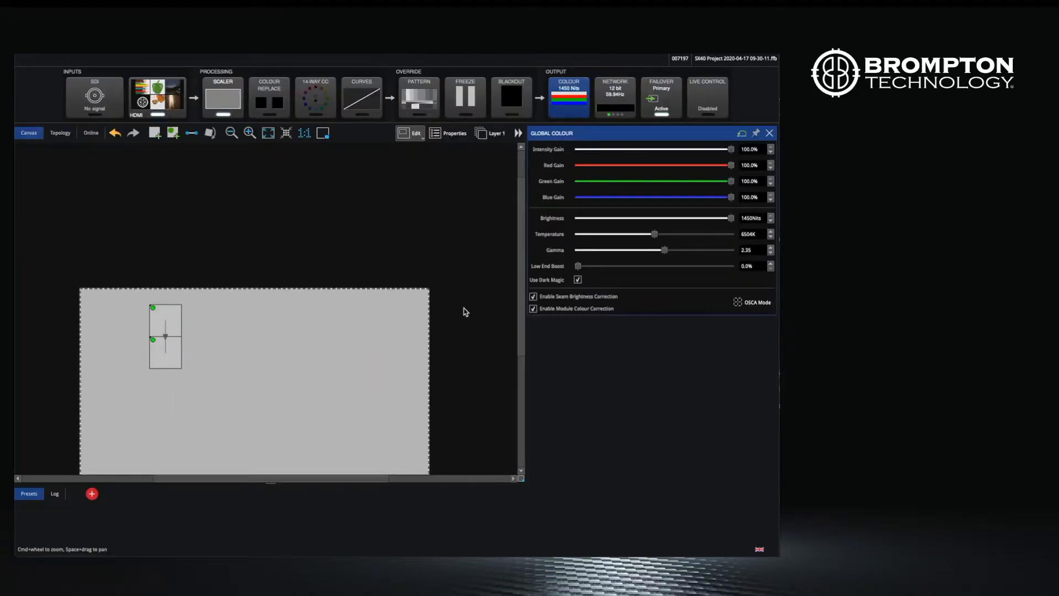